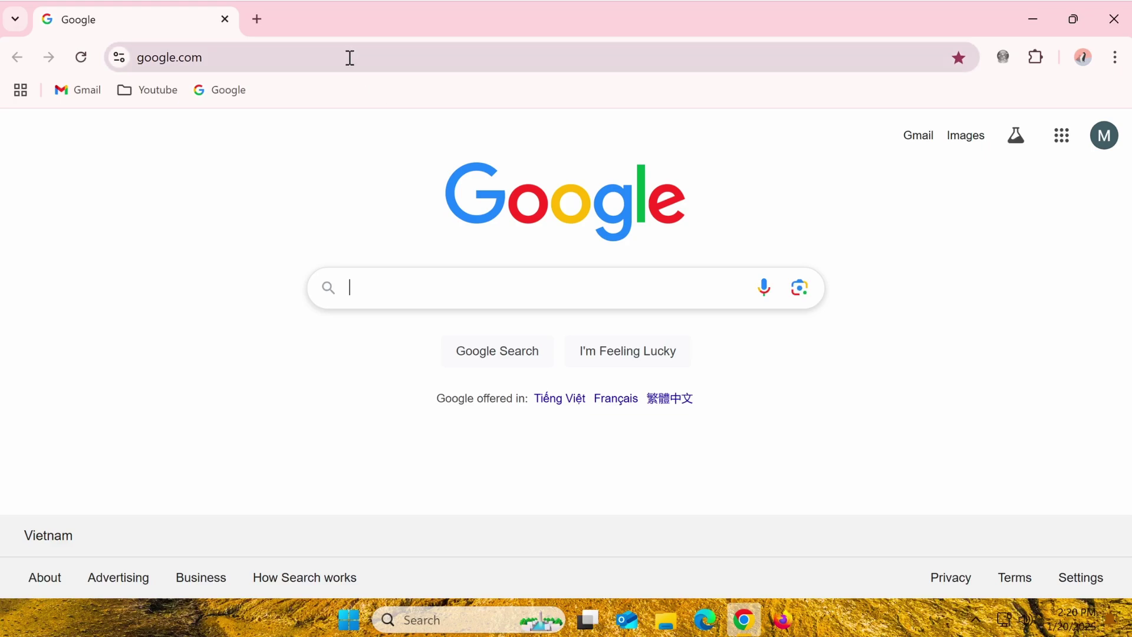
# Go to account.microsoft.com in Chrome
pyautogui.click(349, 57)
pyautogui.write('account.microsoft.com')
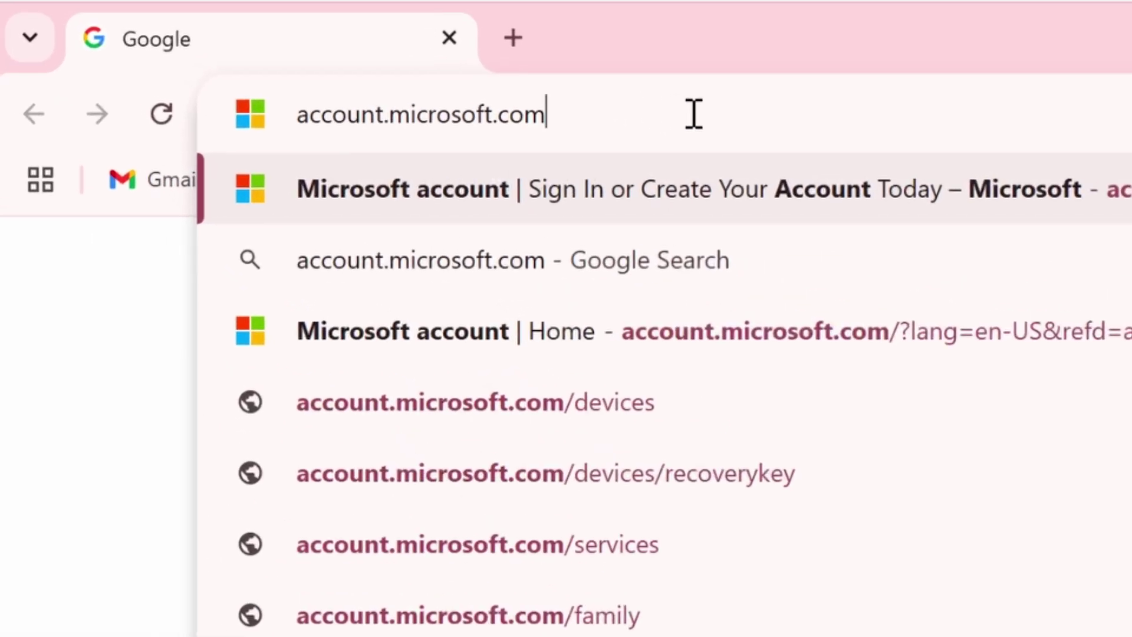
pyautogui.press('Return')
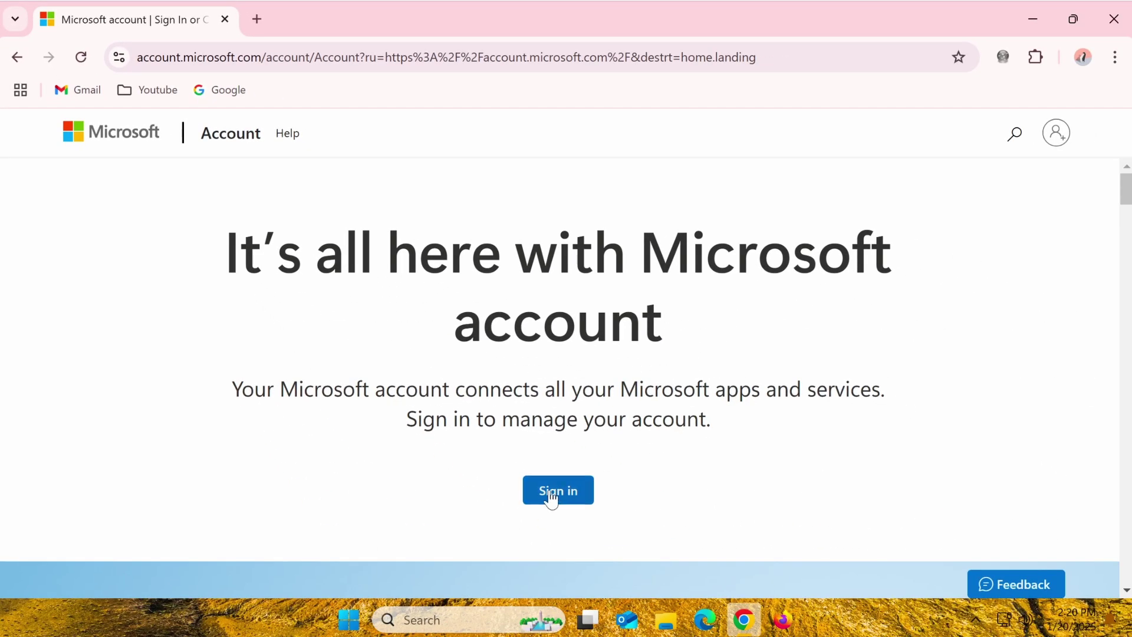
# Sign in with the saved email and password and choose Yes to stay signed in
pyautogui.click(550, 496)
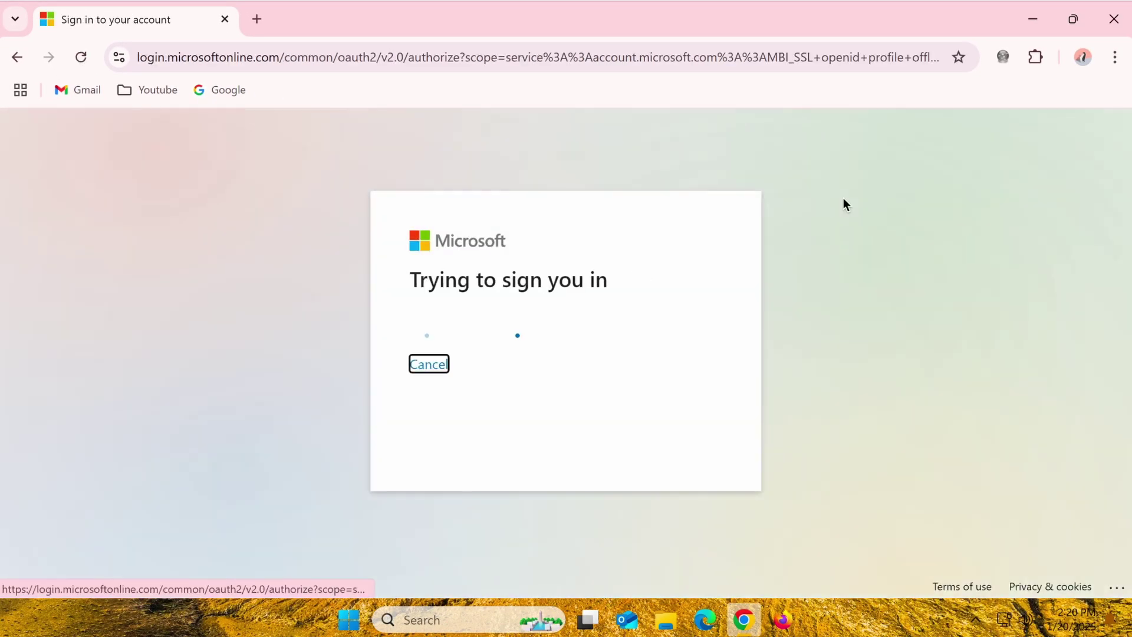
pyautogui.click(684, 407)
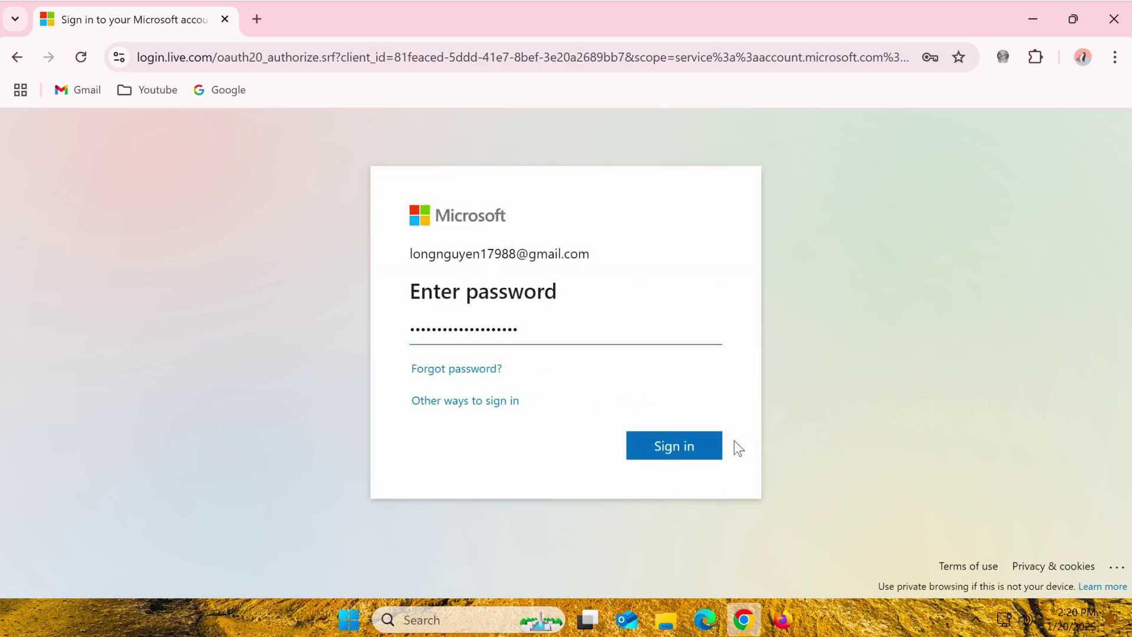
pyautogui.click(668, 451)
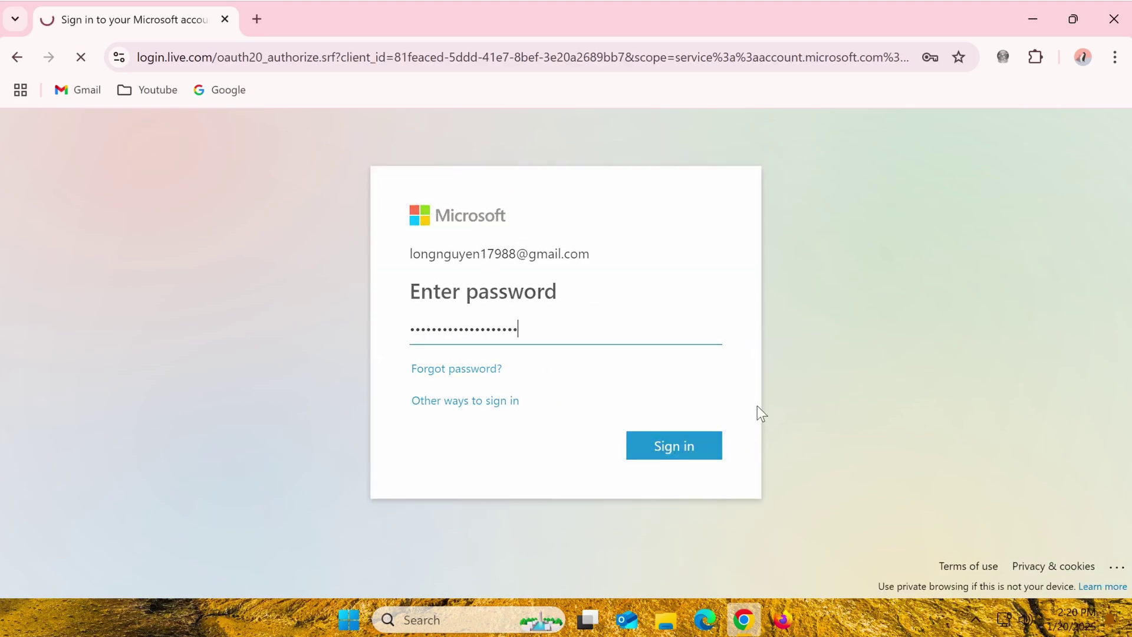
pyautogui.click(669, 439)
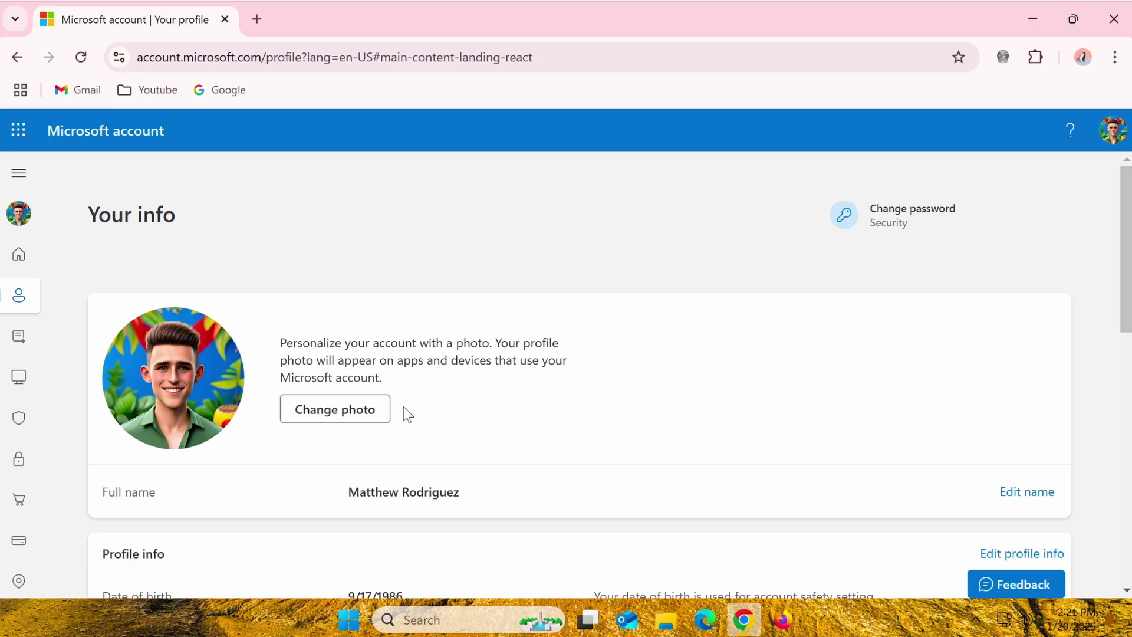
# Load avatar.jpg from the Desktop into the profile photo editor
pyautogui.click(318, 412)
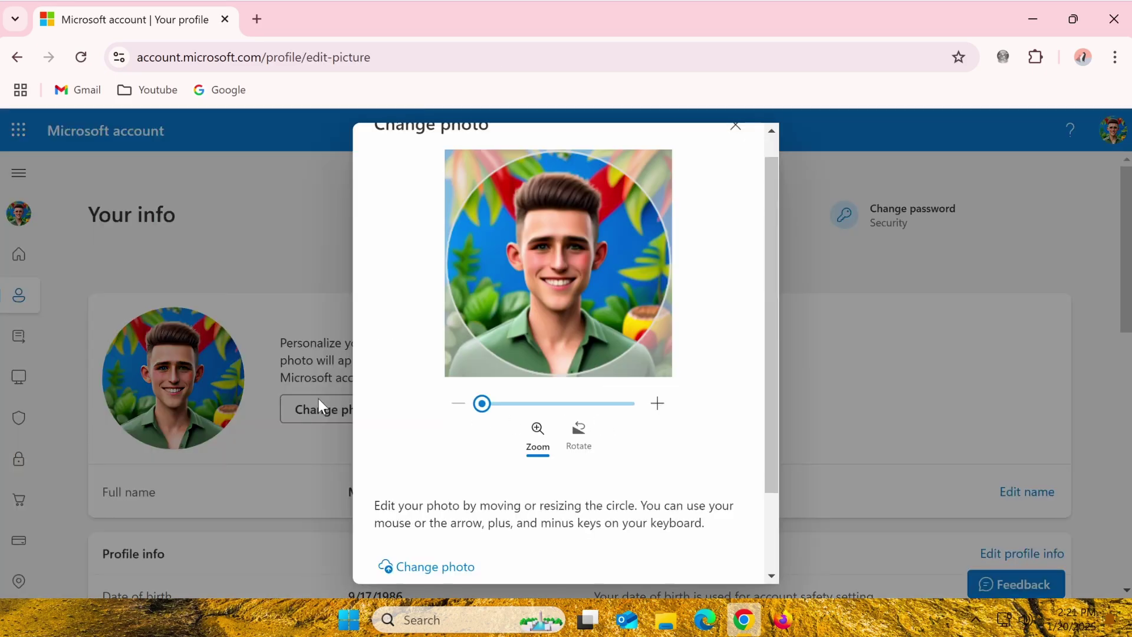
pyautogui.moveTo(766, 436); pyautogui.dragTo(770, 500)
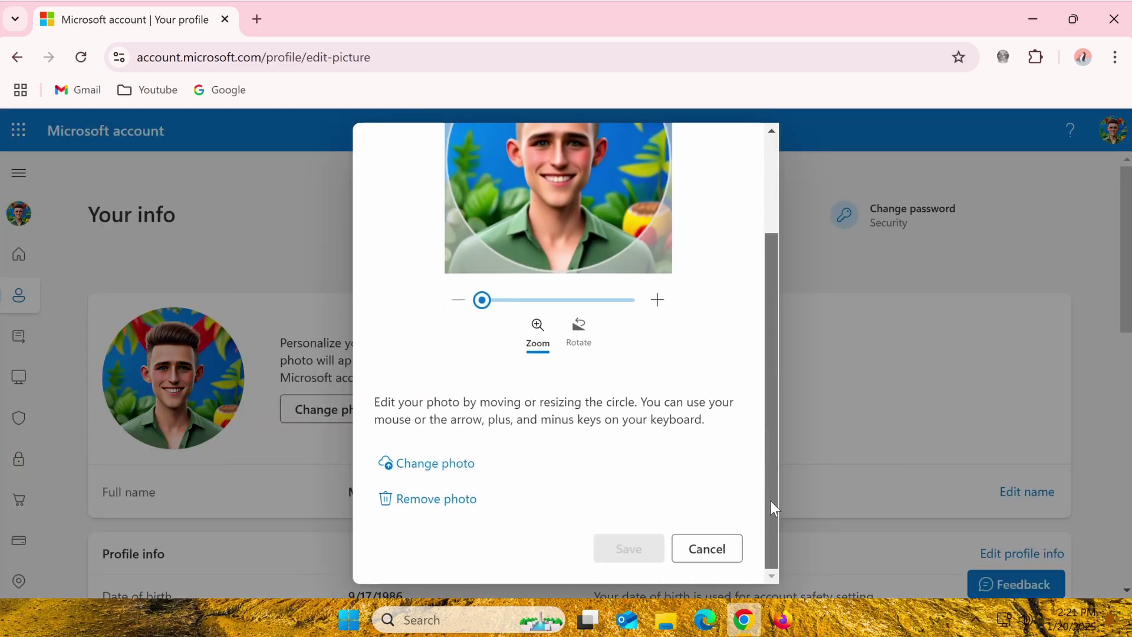
pyautogui.click(426, 468)
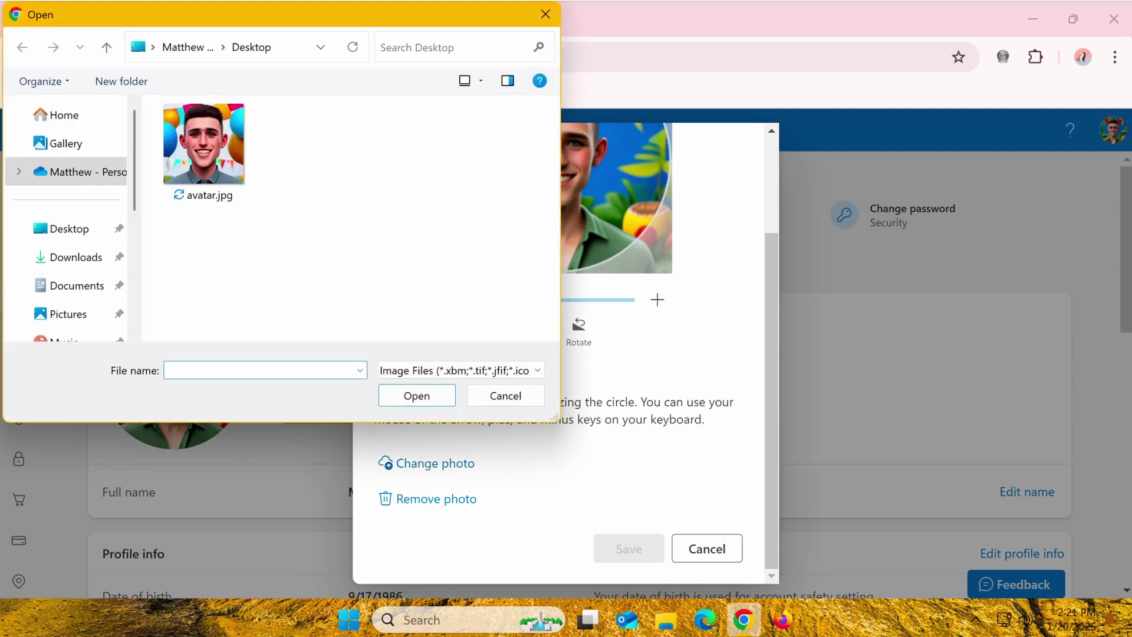
pyautogui.click(229, 167)
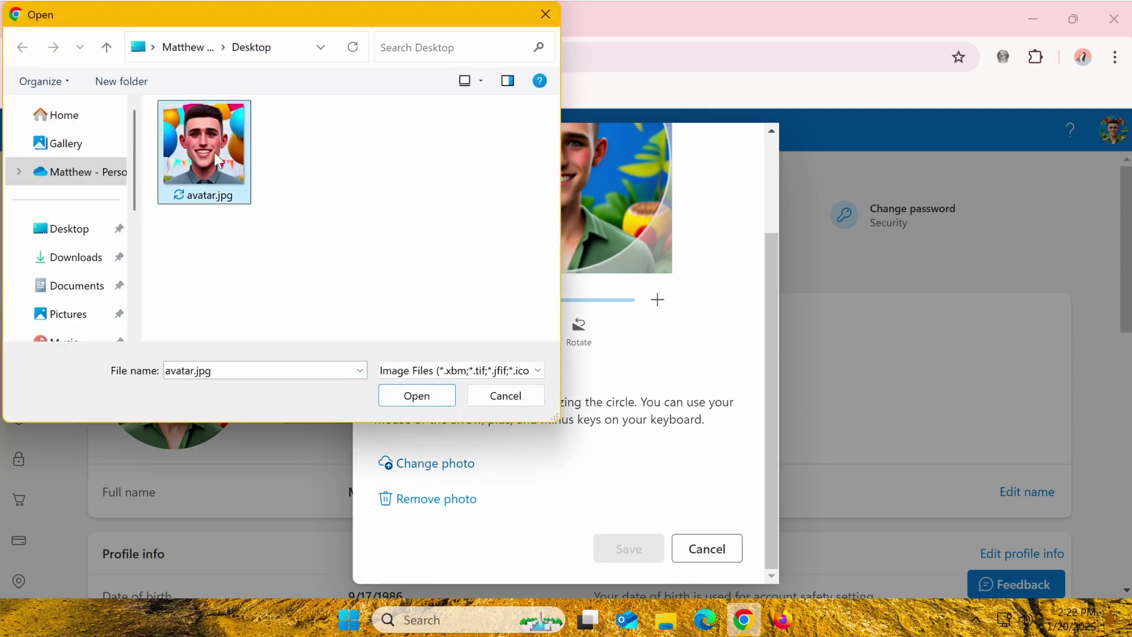
pyautogui.click(421, 394)
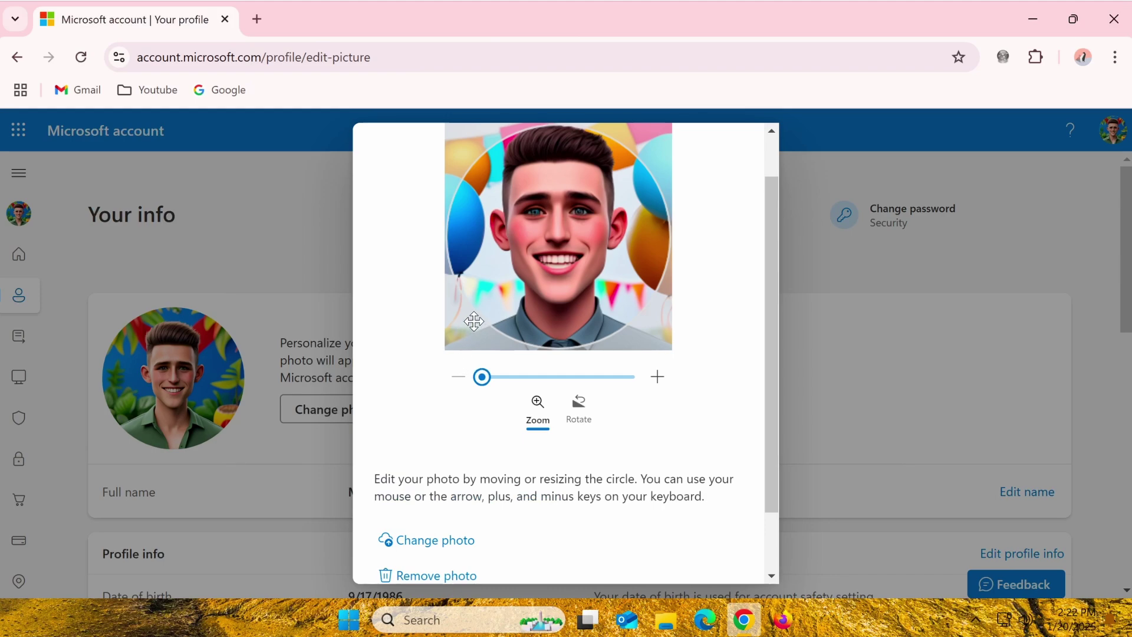
# Adjust the photo zoom and save avatar.jpg as the profile picture
pyautogui.moveTo(482, 377)
pyautogui.mouseDown()
pyautogui.moveTo(557, 376)
pyautogui.moveTo(531, 307)
pyautogui.moveTo(531, 263)
pyautogui.moveTo(538, 345)
pyautogui.moveTo(482, 377)
pyautogui.mouseUp()
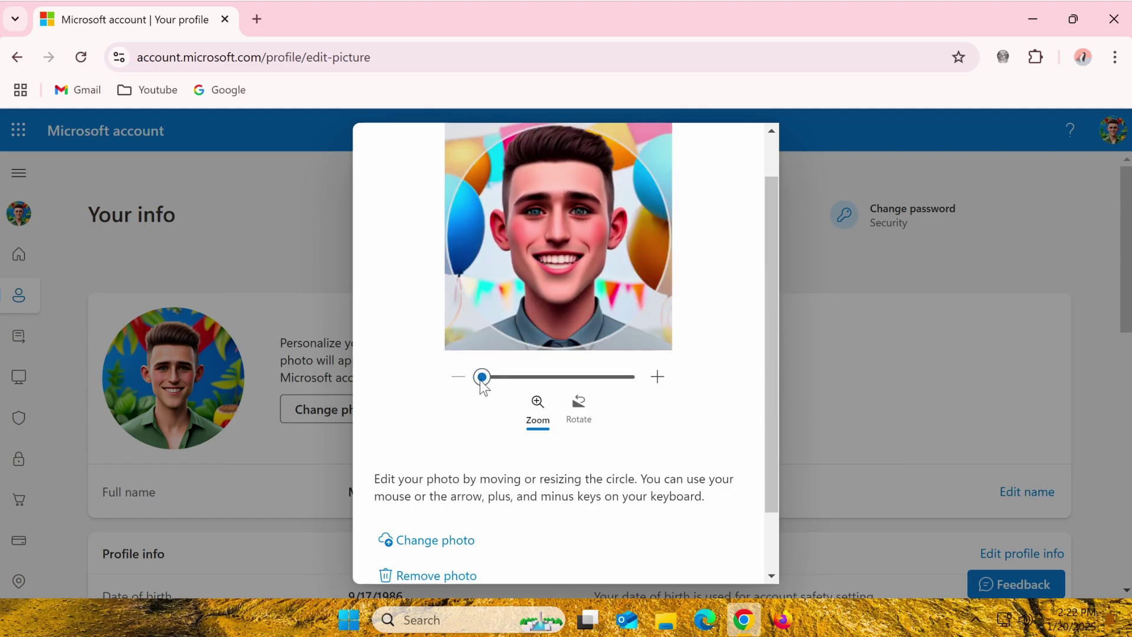
pyautogui.moveTo(768, 439); pyautogui.dragTo(767, 496)
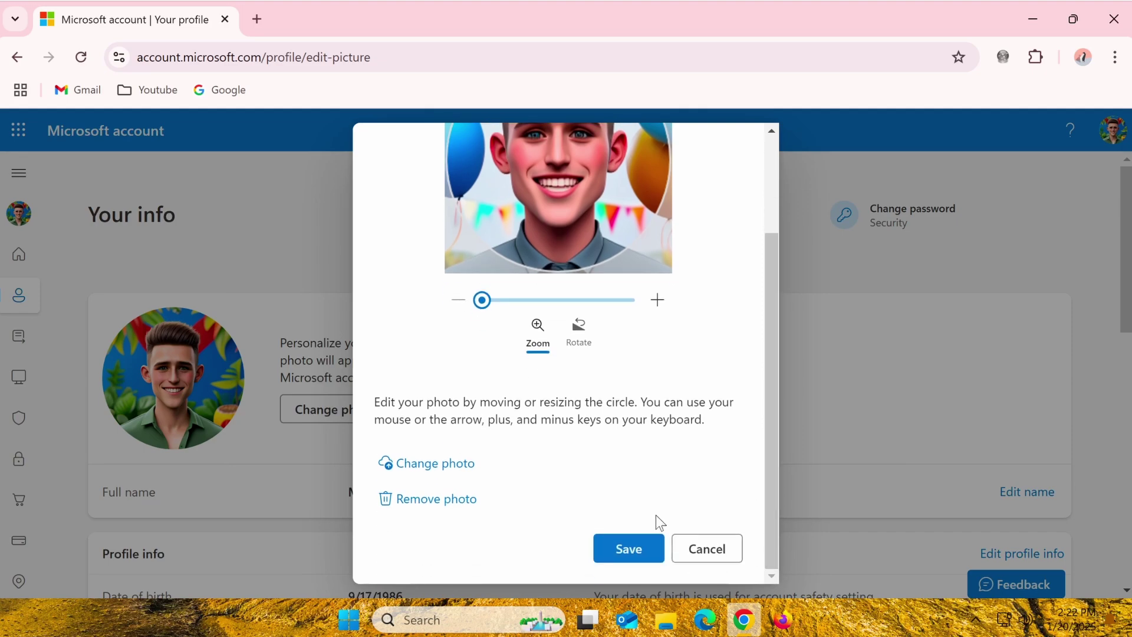
pyautogui.click(628, 546)
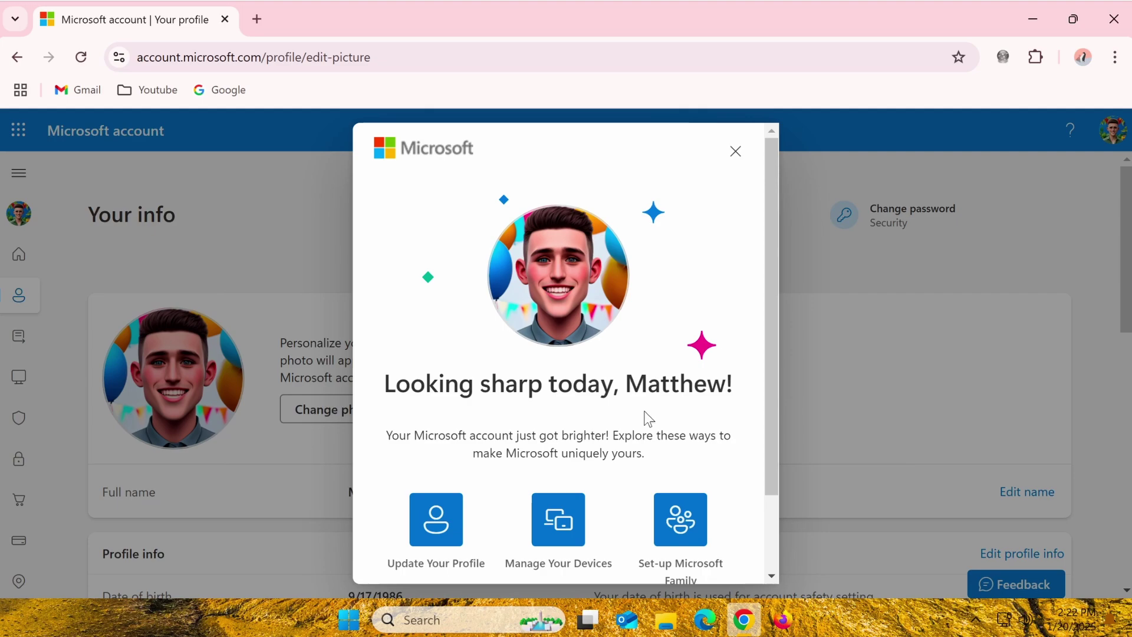
# Close the 'Looking sharp today' confirmation to return to Your info
pyautogui.click(736, 152)
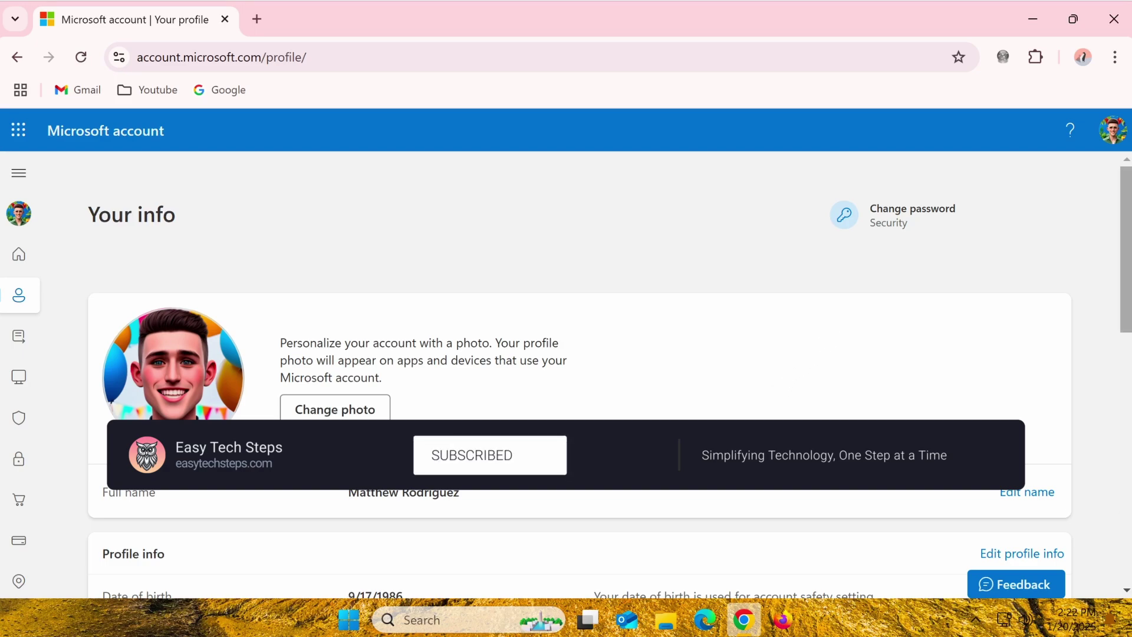
# Minimize the Chrome window to show the desktop
pyautogui.click(1036, 20)
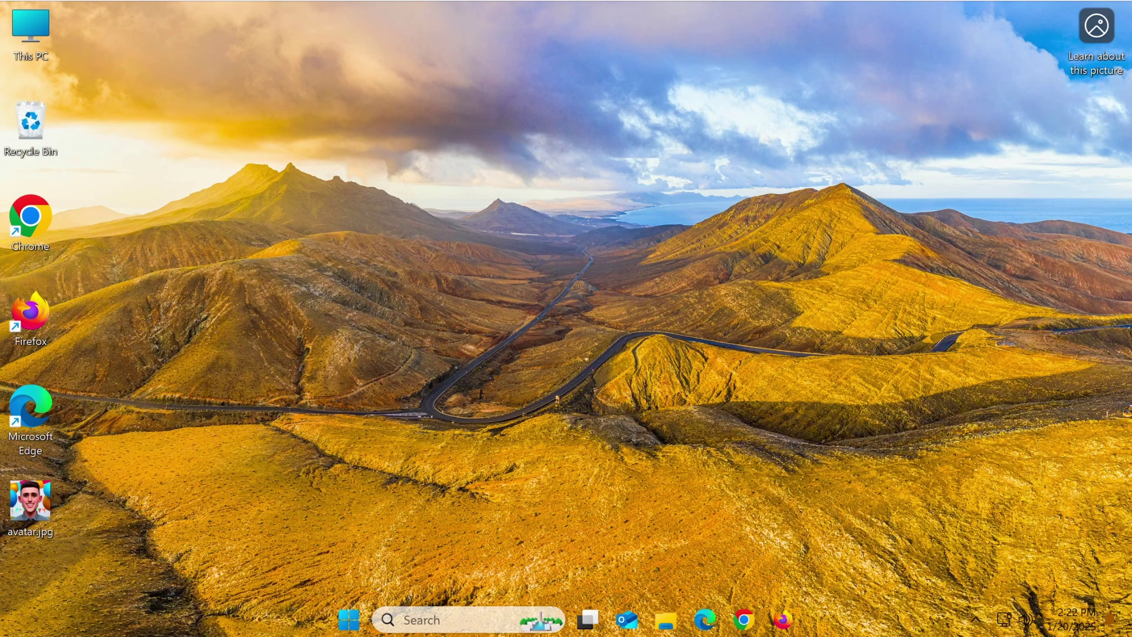